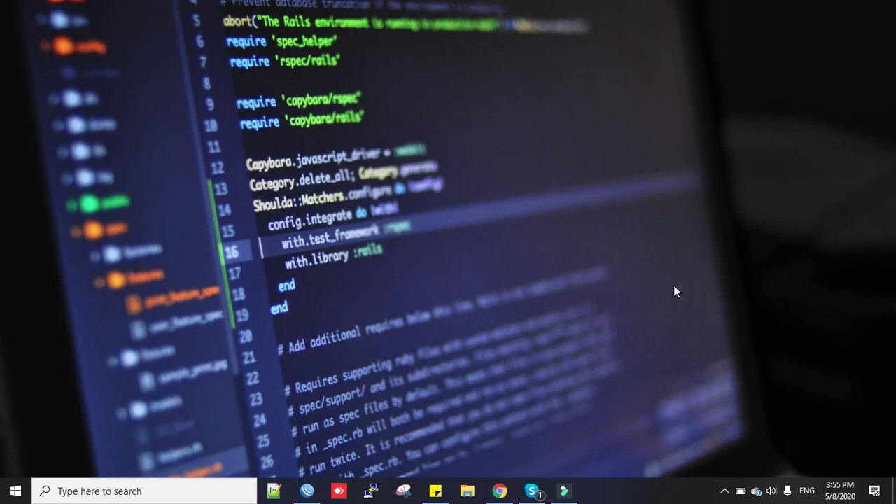
# Search Windows for 'stor' so Microsoft Store appears as the best match
pyautogui.click(142, 491)
pyautogui.write('st')
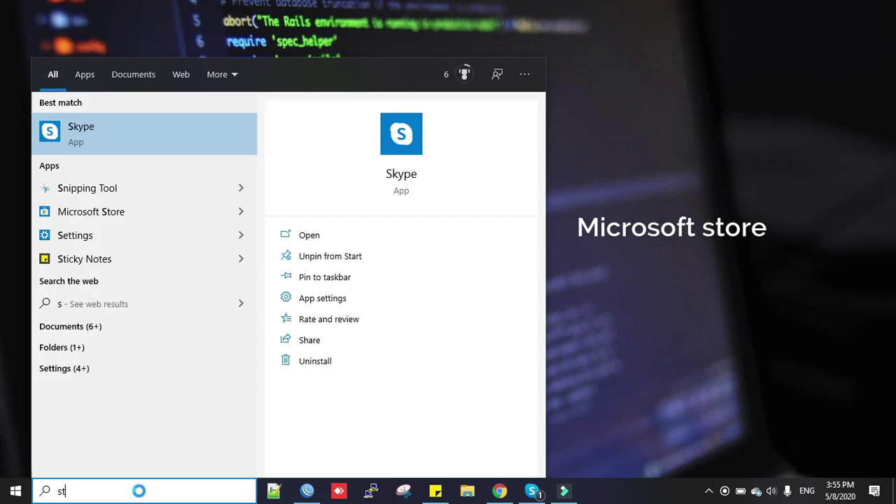
pyautogui.write('or')
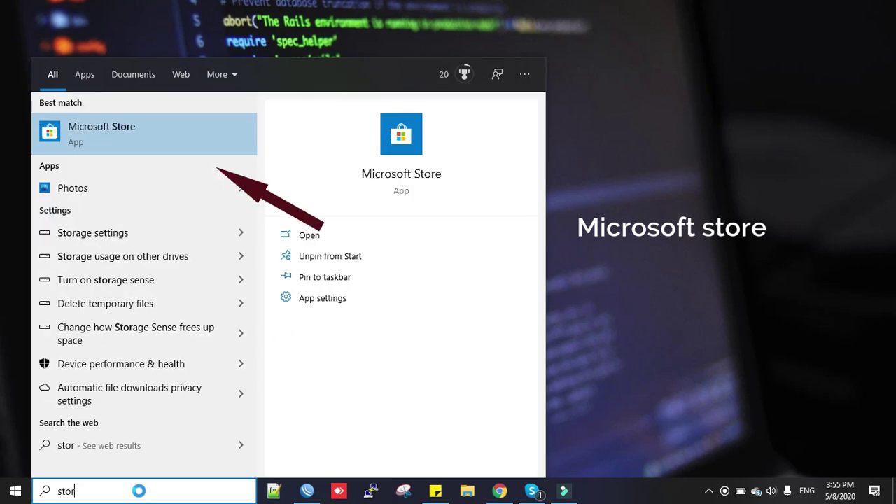
# In Microsoft Store, search 'wifi ana' and install the WiFi Analyzer app
pyautogui.click(127, 137)
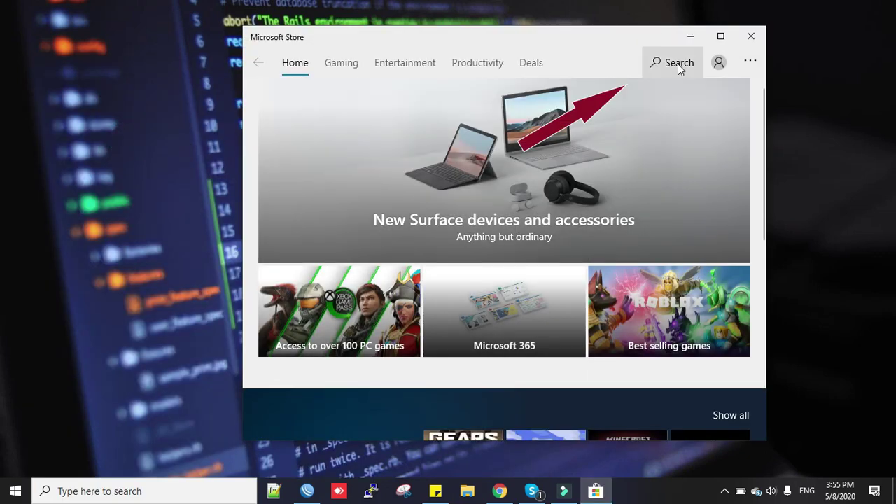
pyautogui.click(678, 64)
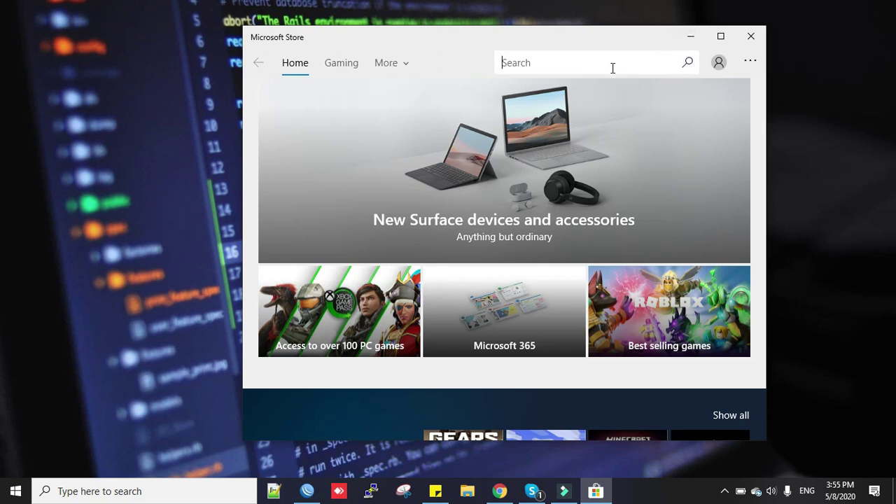
pyautogui.write('wifi ')
pyautogui.write('ana')
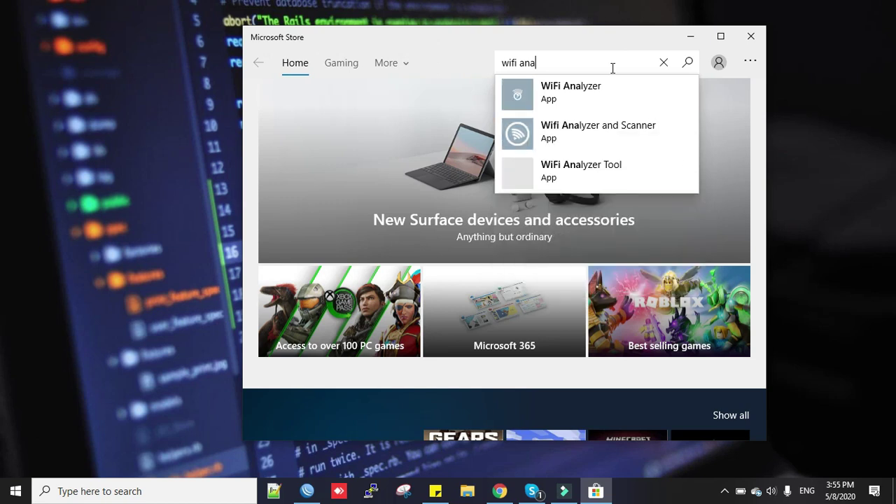
pyautogui.click(585, 99)
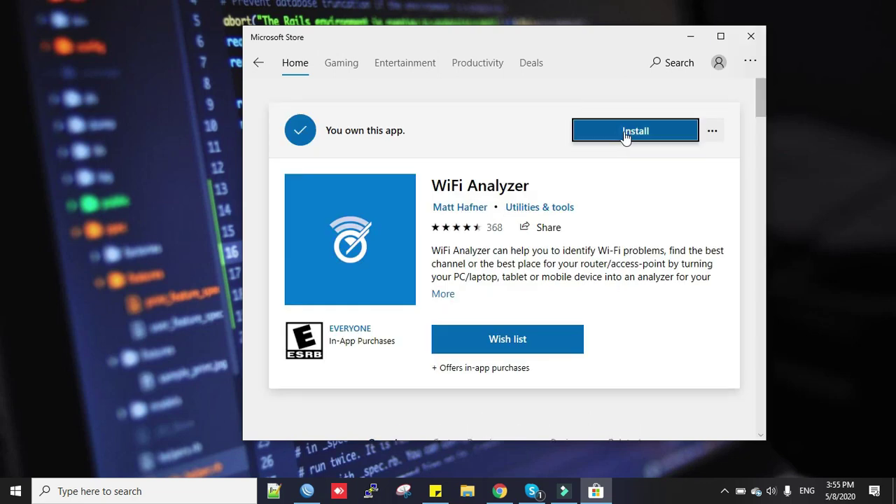
pyautogui.click(625, 135)
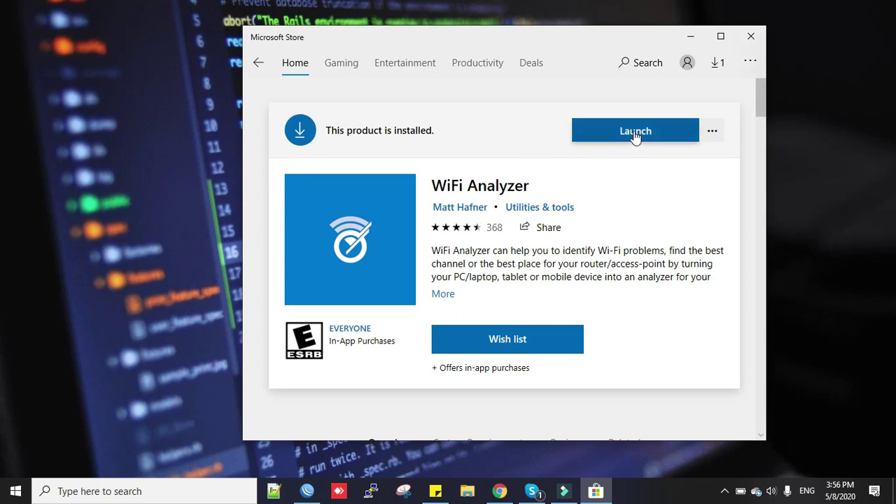
# Launch WiFi Analyzer, allow Bluetooth/WLAN control, set region to India, and maximize the window
pyautogui.click(634, 133)
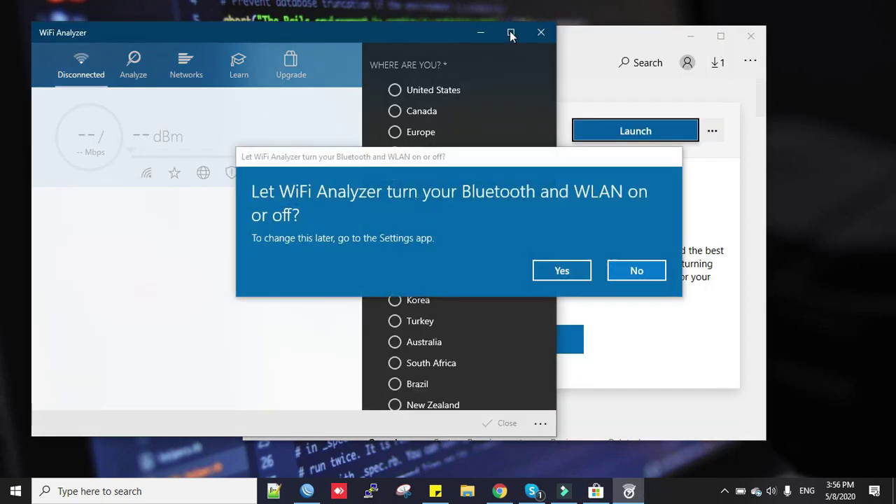
pyautogui.click(576, 271)
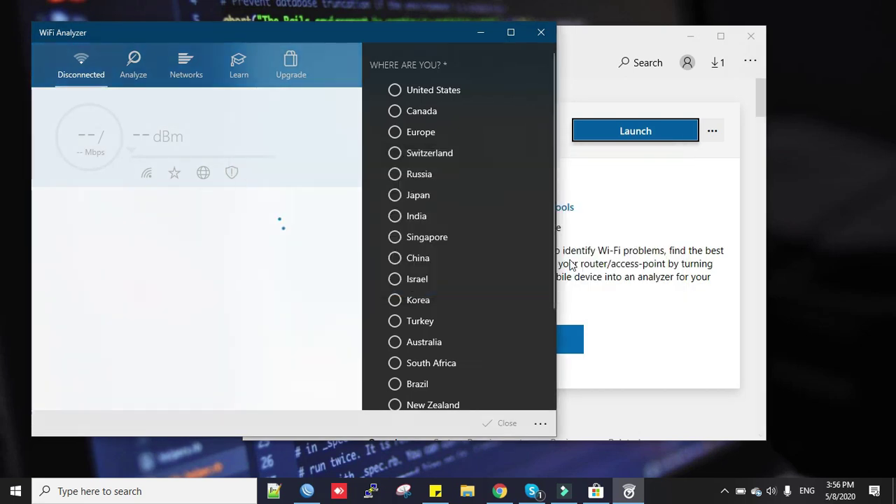
pyautogui.click(416, 218)
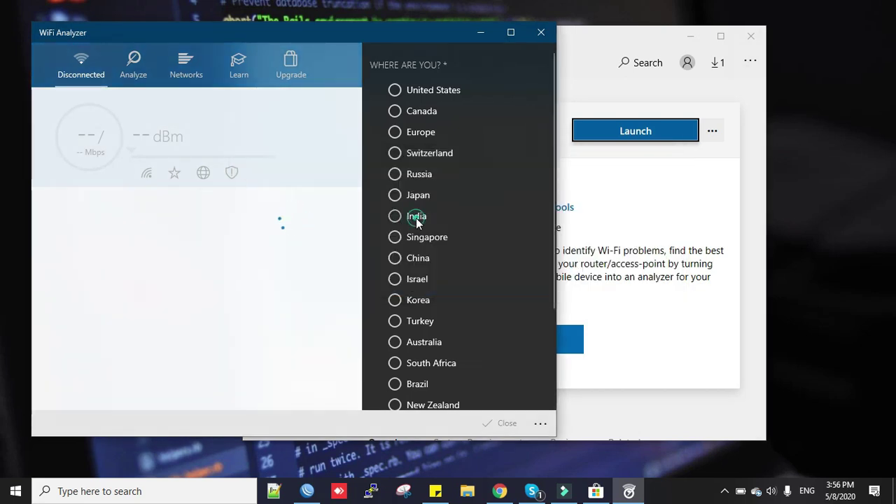
pyautogui.click(494, 423)
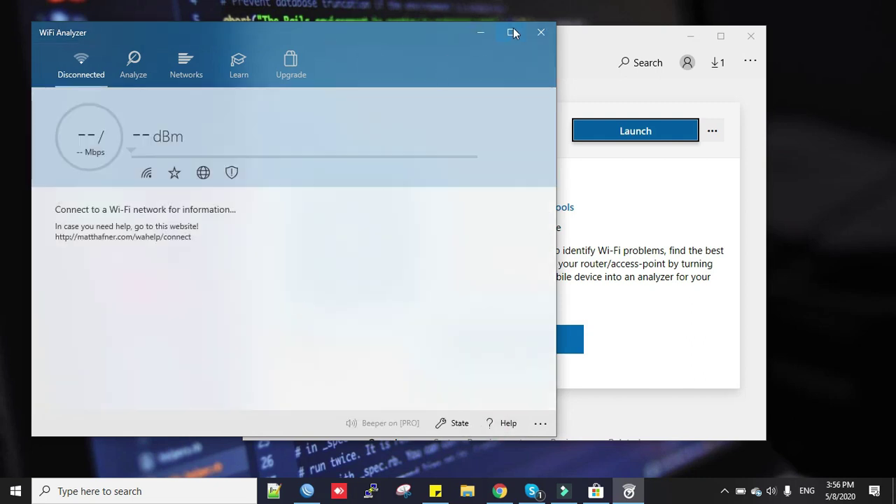
pyautogui.click(512, 32)
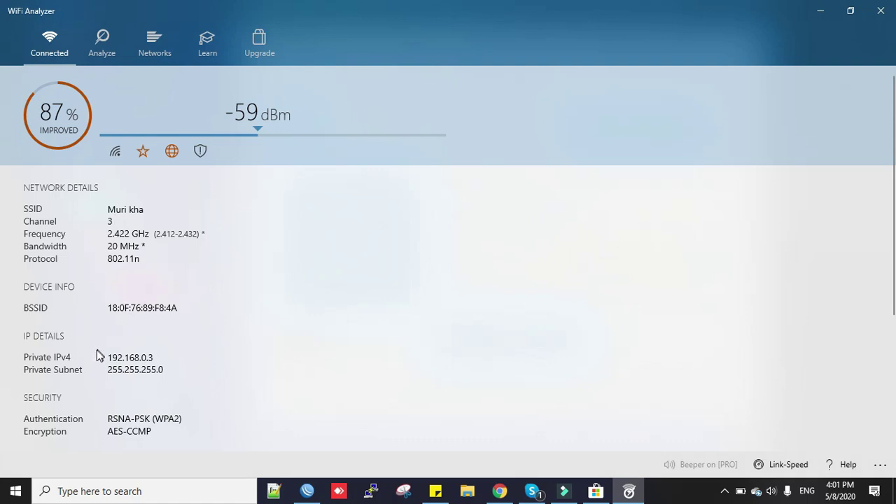
pyautogui.scroll(-2, 175, 371)
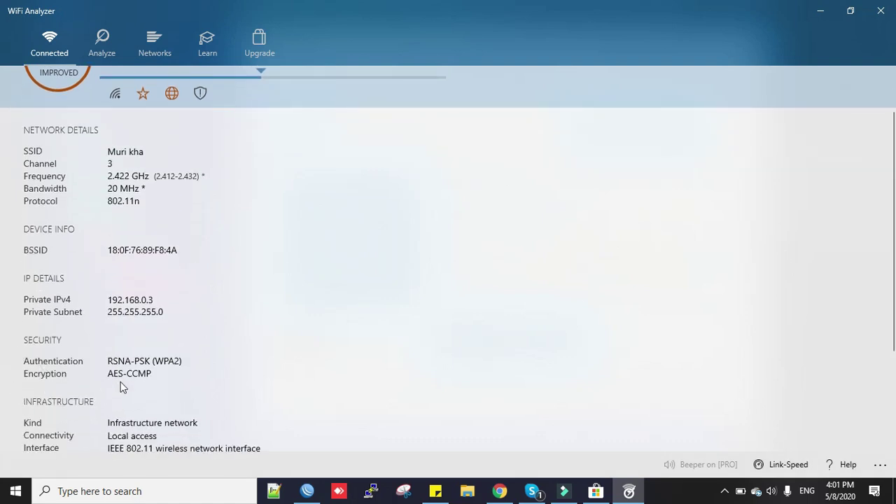
# Show the Analyze channel graph with the Network count view option enabled
pyautogui.click(108, 49)
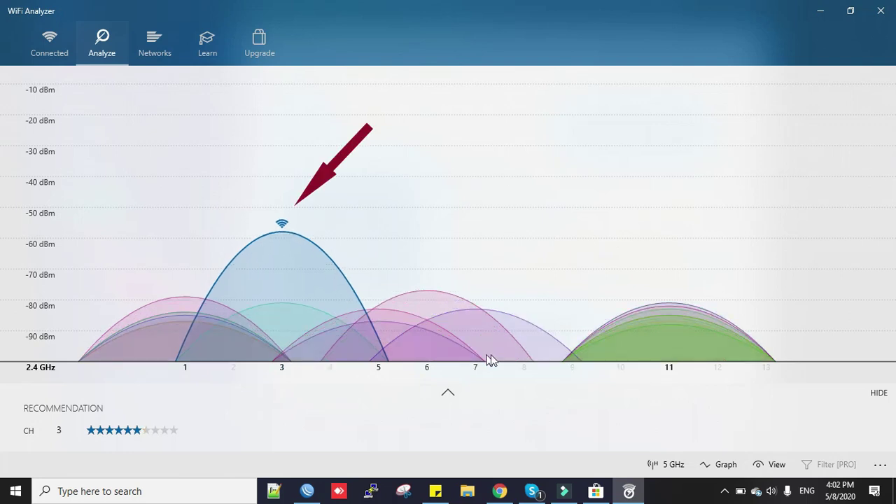
pyautogui.click(782, 466)
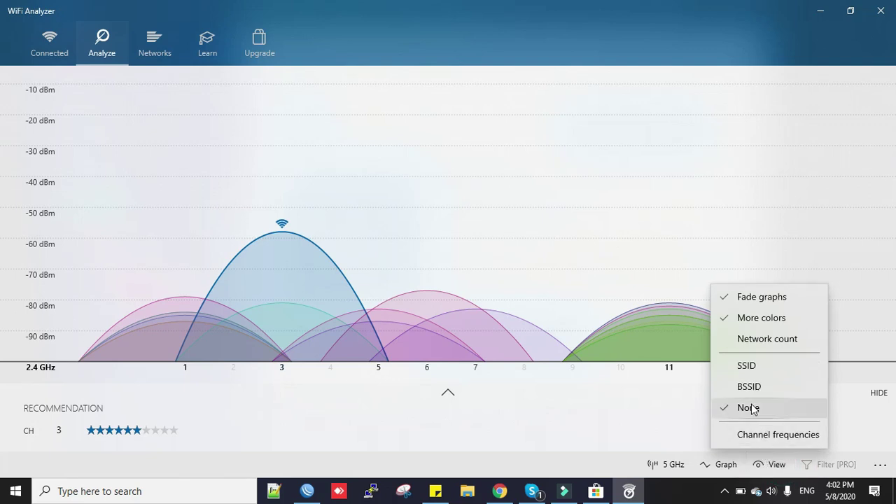
pyautogui.click(744, 339)
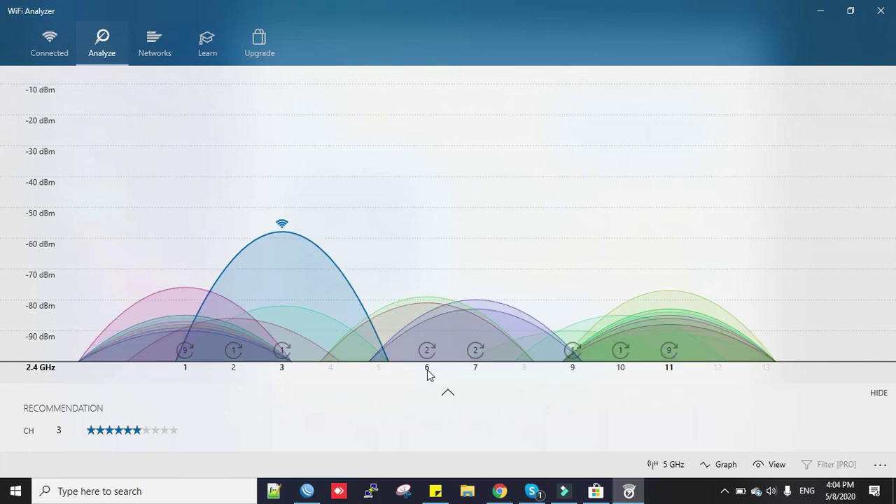
# Show the Networks list with Show More details for all 27 nearby networks
pyautogui.click(152, 58)
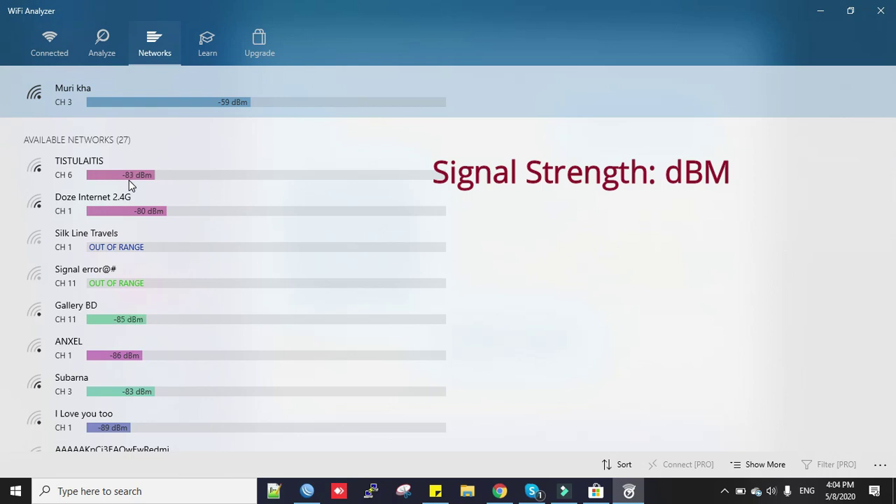
pyautogui.click(760, 464)
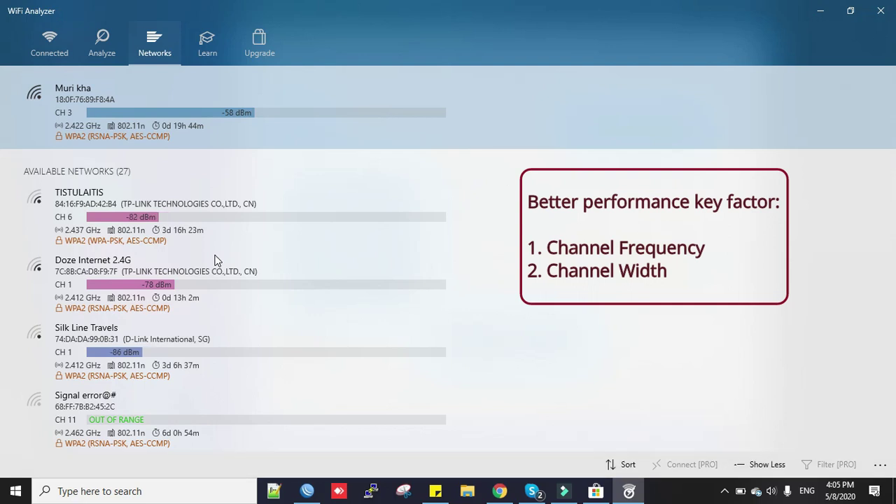
# Switch back to the Connected tab showing SSID, channel, BSSID and IP details
pyautogui.click(49, 45)
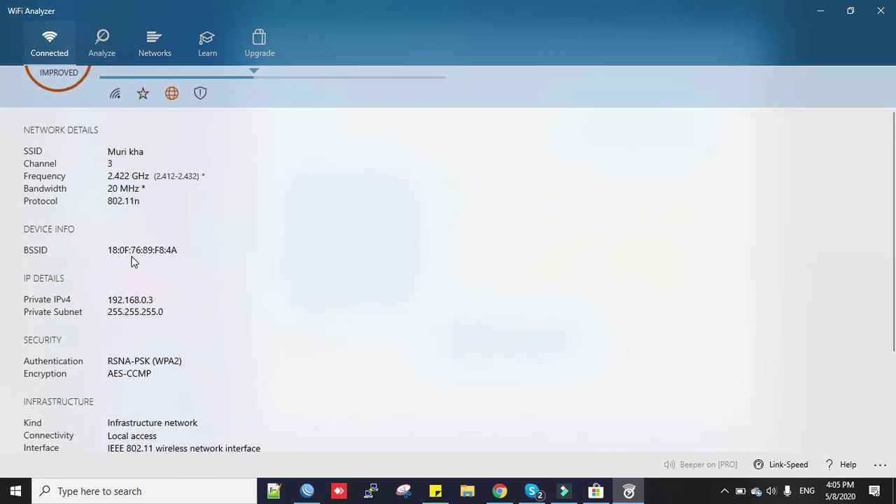